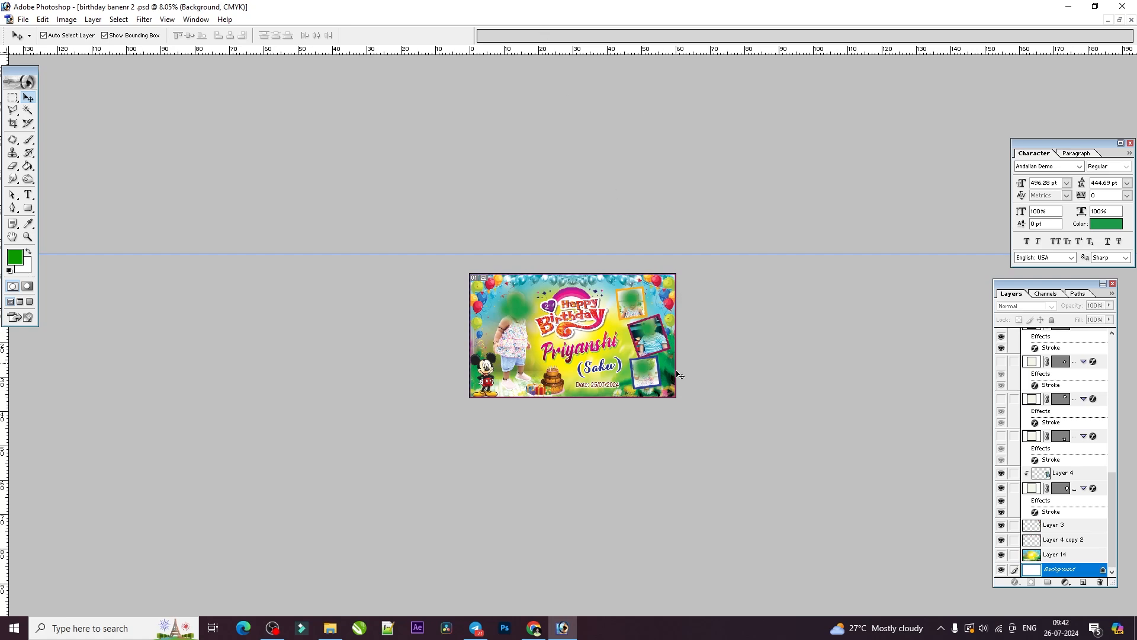
Step: Delete the large full-length photo of the child from the left side of the banner
{"action": "key", "text": "ctrl+0"}
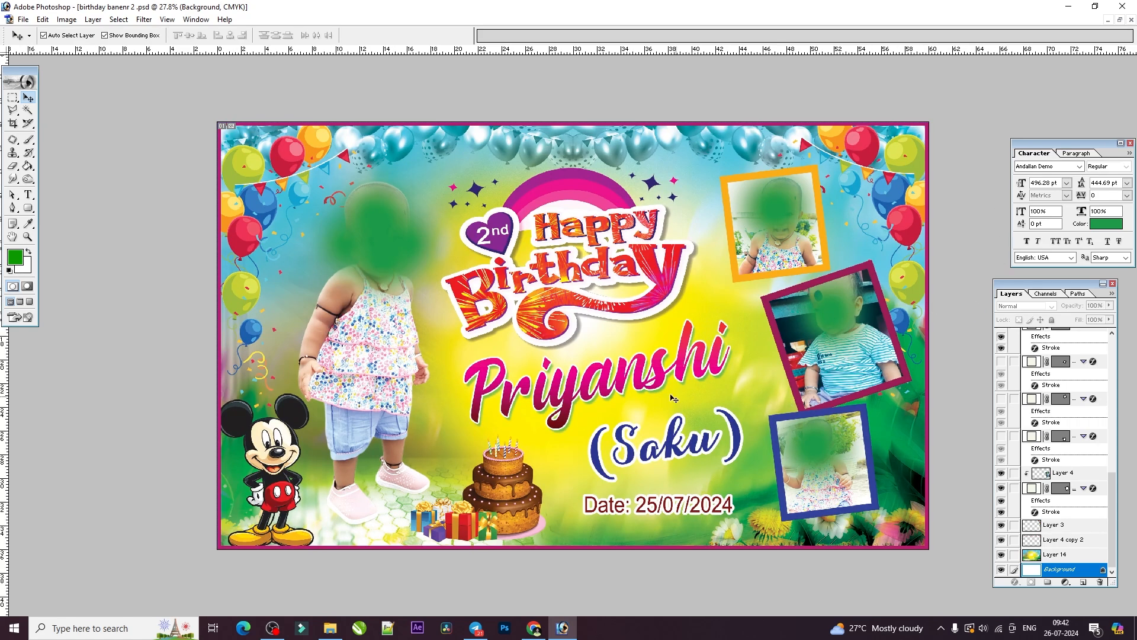
{"action": "left_click", "coordinate": [363, 350]}
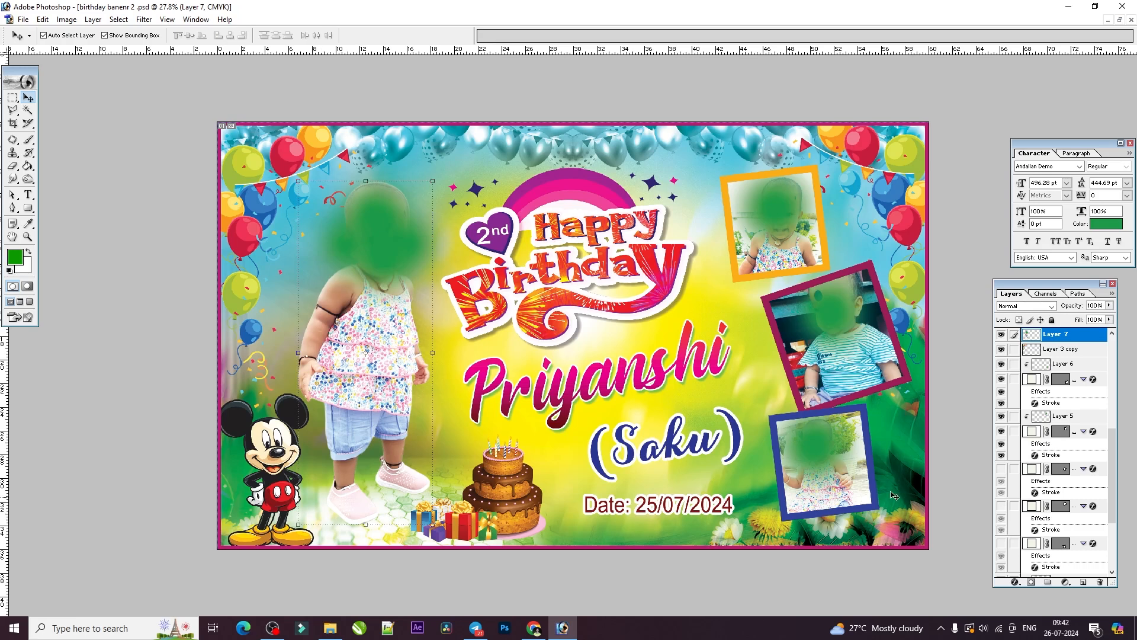
{"action": "left_click", "coordinate": [1099, 584]}
{"action": "left_click", "coordinate": [501, 243]}
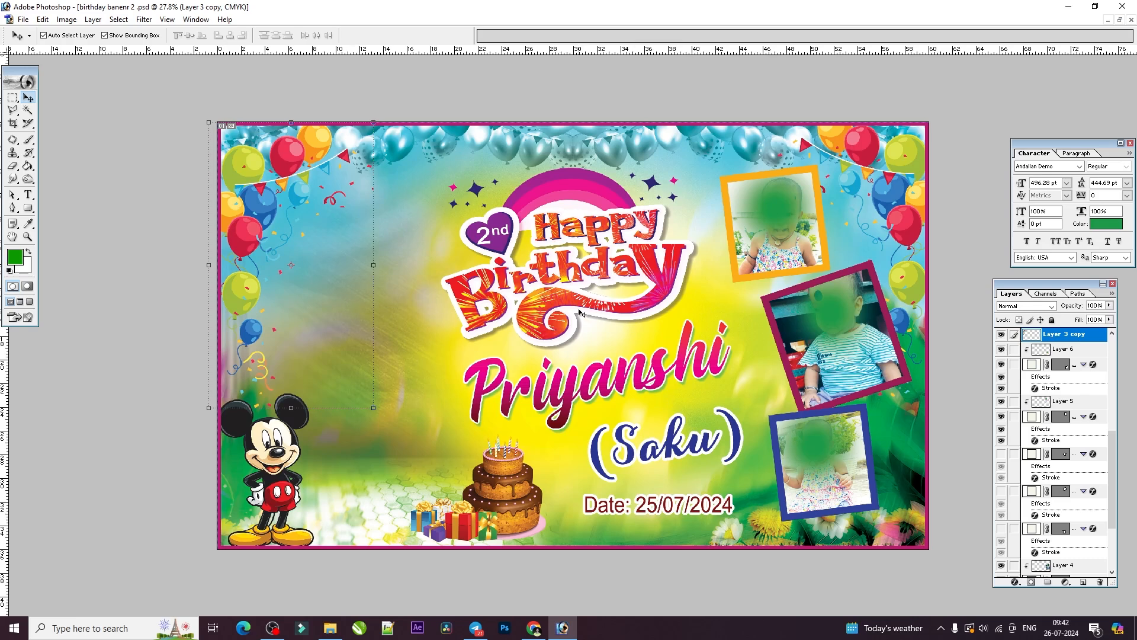
{"action": "scroll", "coordinate": [1078, 483], "scroll_direction": "up", "scroll_amount": 5}
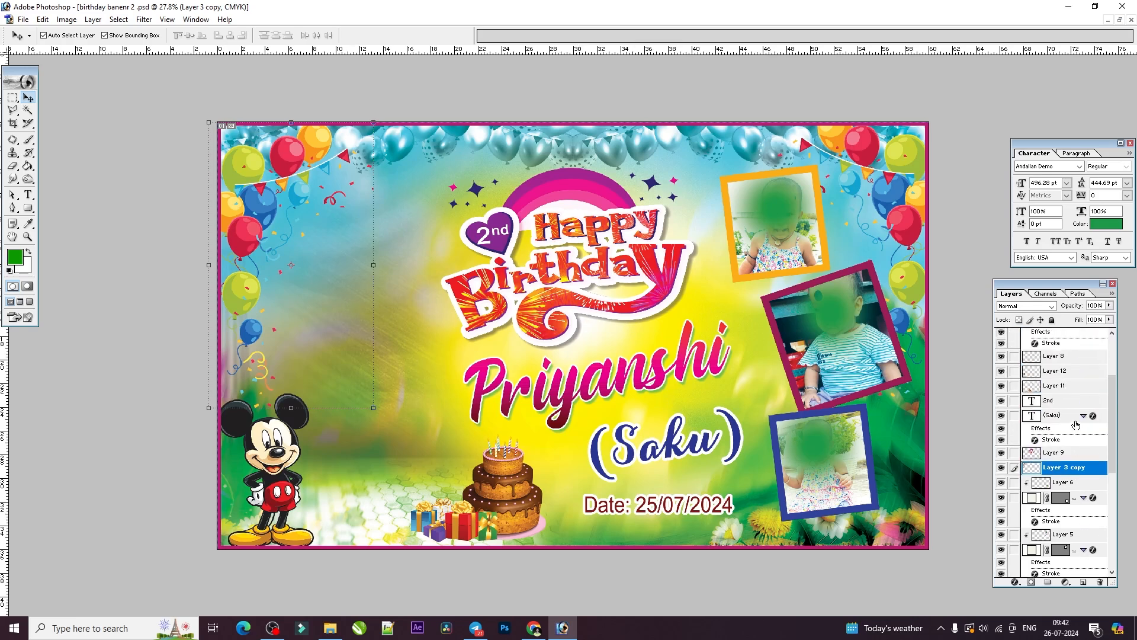
{"action": "scroll", "coordinate": [1076, 424], "scroll_direction": "up", "scroll_amount": 3}
{"action": "scroll", "coordinate": [1070, 438], "scroll_direction": "down", "scroll_amount": 8}
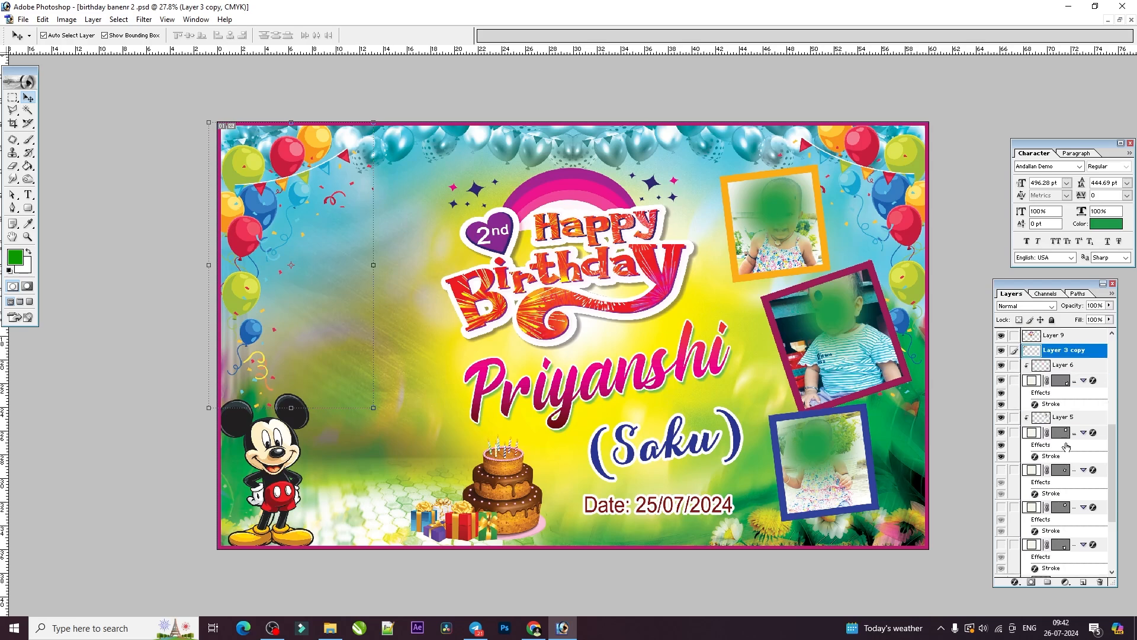
{"action": "scroll", "coordinate": [1067, 450], "scroll_direction": "down", "scroll_amount": 5}
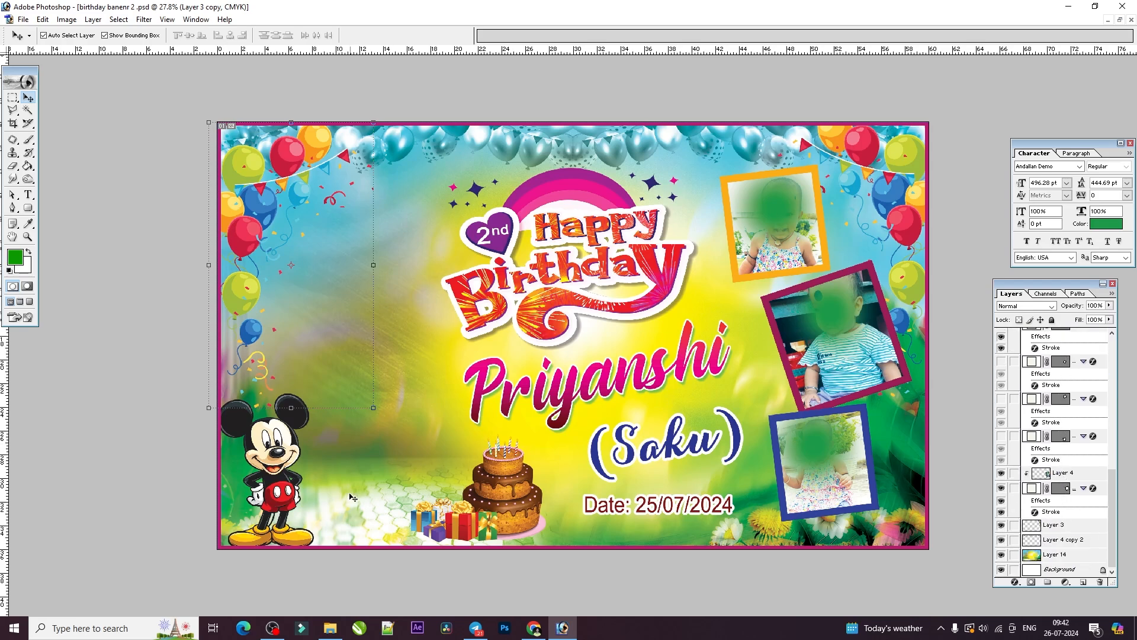
{"action": "left_click_drag", "start_coordinate": [472, 546], "coordinate": [479, 522]}
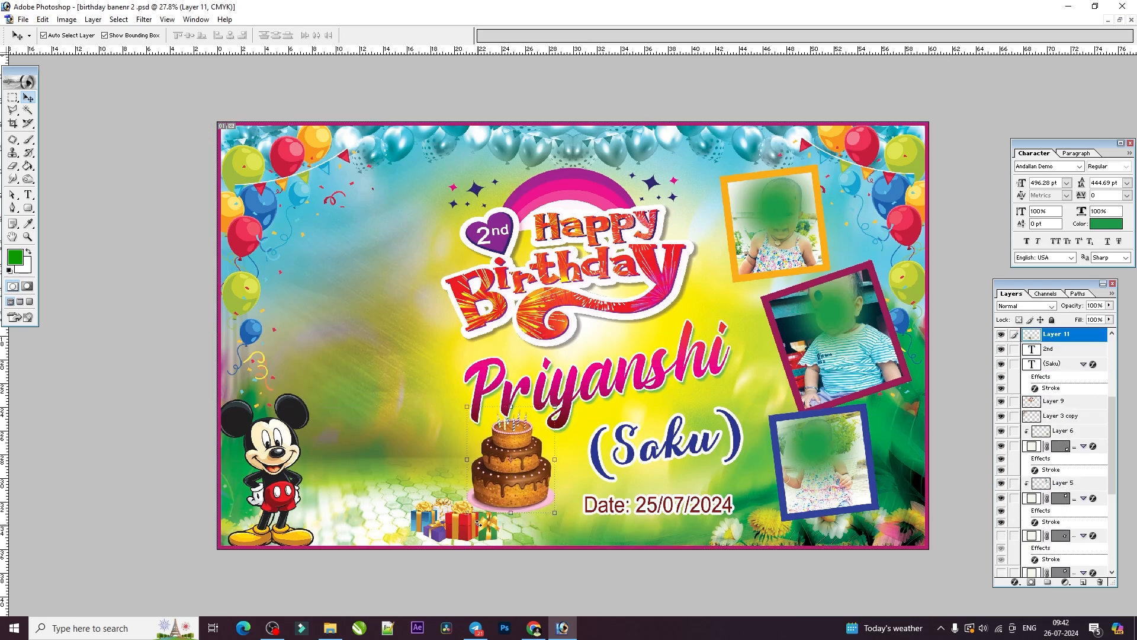
{"action": "key", "text": "ctrl+z"}
{"action": "left_click", "coordinate": [447, 525]}
{"action": "left_click", "coordinate": [275, 467]}
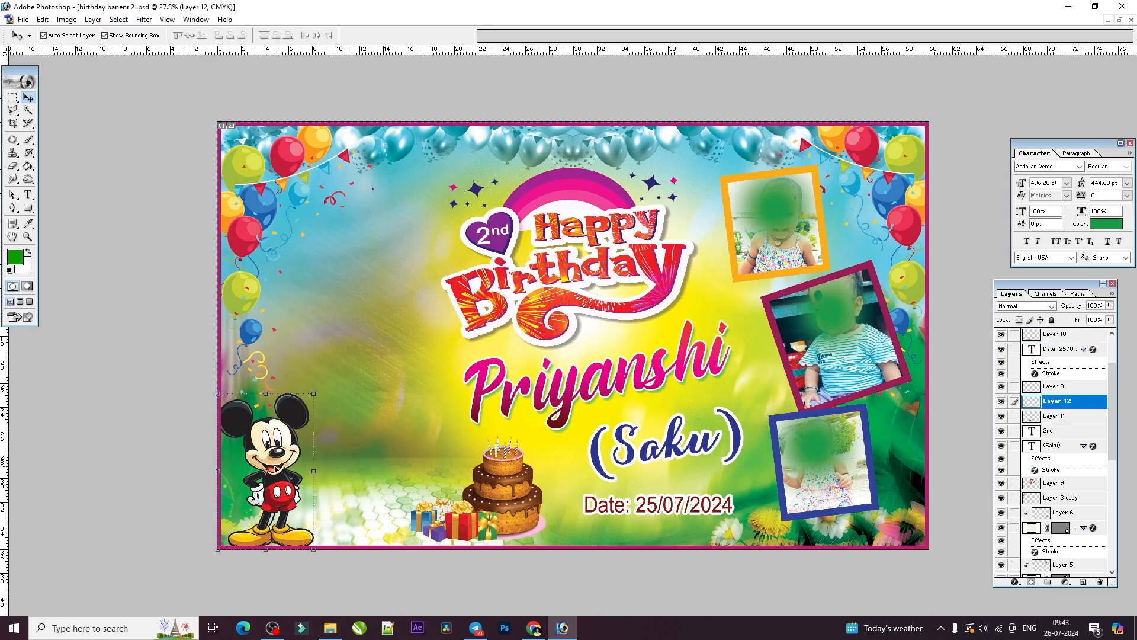
{"action": "left_click_drag", "start_coordinate": [275, 467], "coordinate": [295, 397]}
{"action": "key", "text": "ctrl+z"}
{"action": "left_click_drag", "start_coordinate": [253, 229], "coordinate": [335, 255]}
{"action": "key", "text": "ctrl+z"}
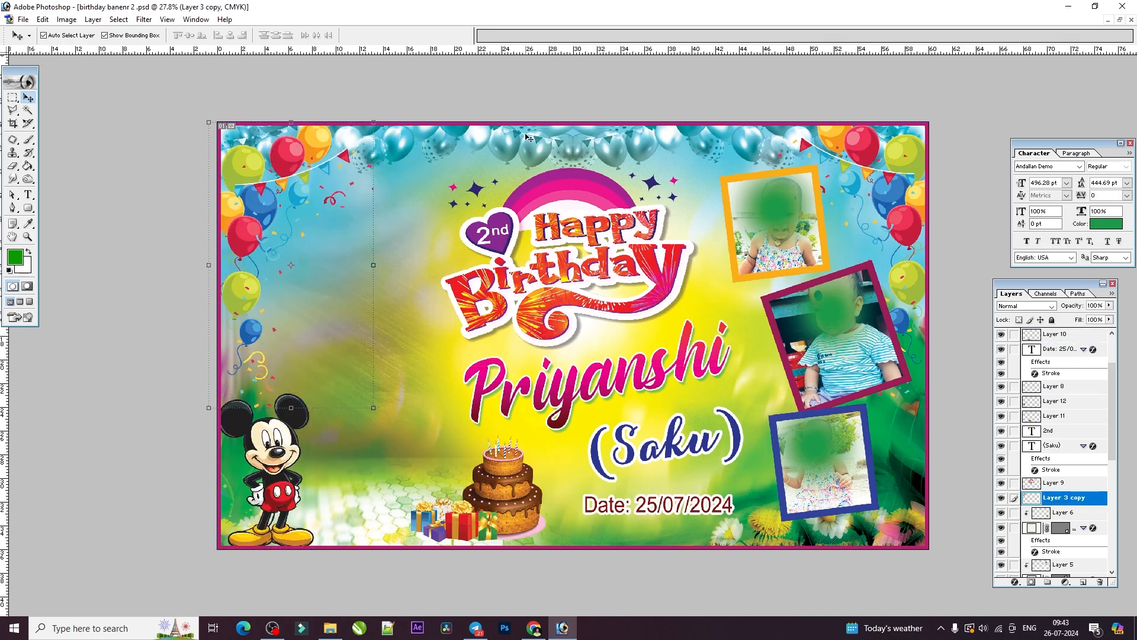
{"action": "left_click_drag", "start_coordinate": [514, 141], "coordinate": [525, 217]}
{"action": "key", "text": "ctrl+z"}
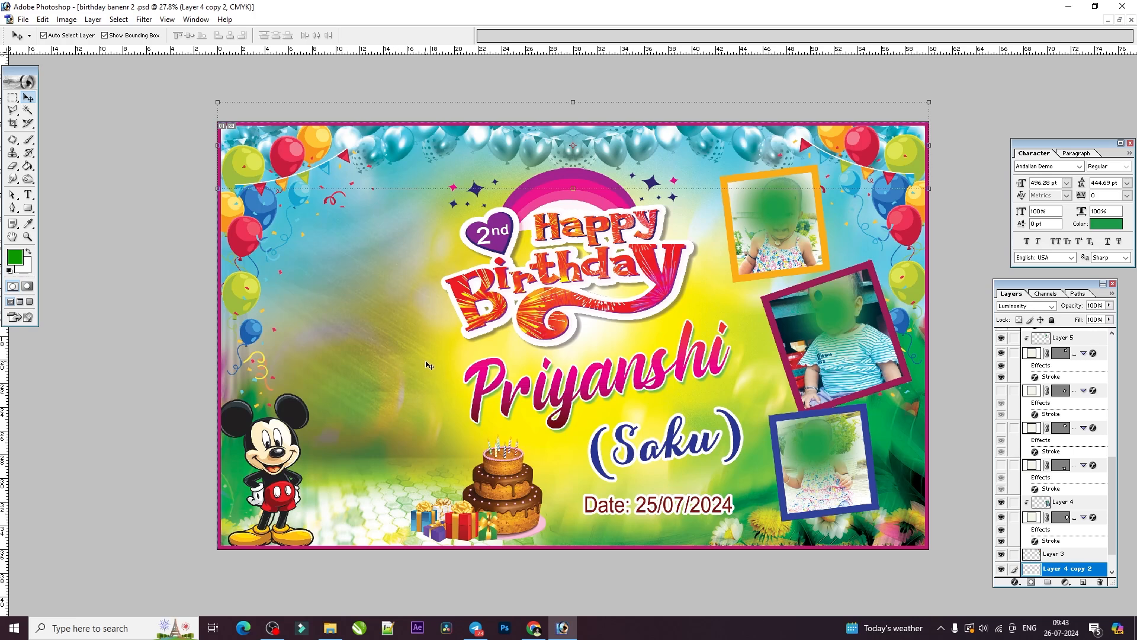
Step: Delete the photo inside the orange frame, leaving the frame shape in place
{"action": "left_click", "coordinate": [782, 231]}
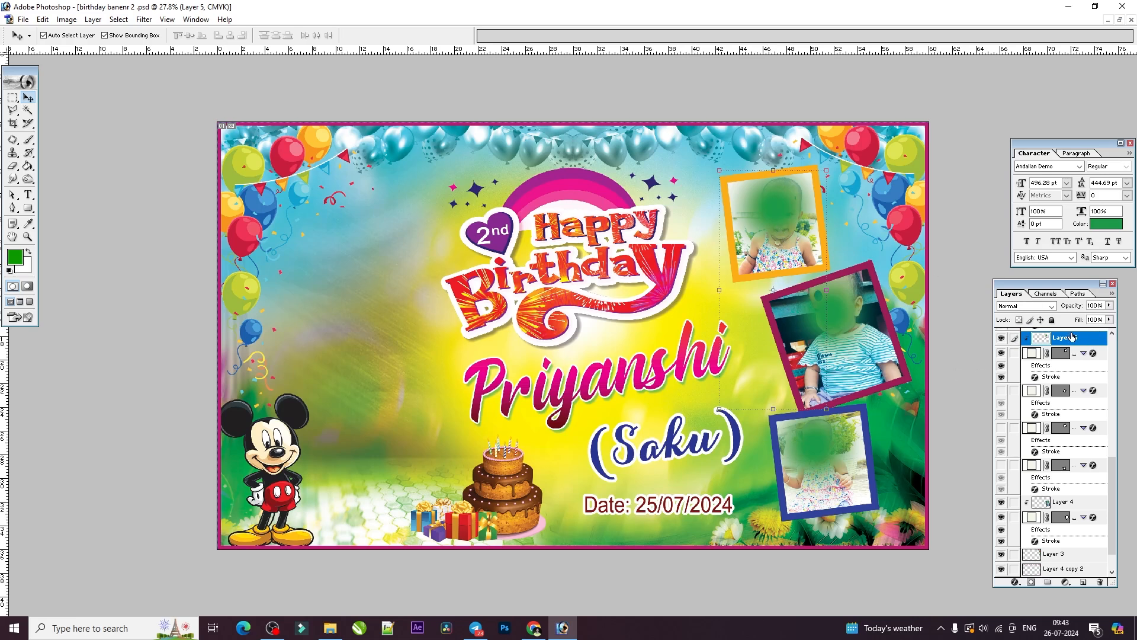
{"action": "left_click", "coordinate": [1099, 582]}
{"action": "key", "text": "Return"}
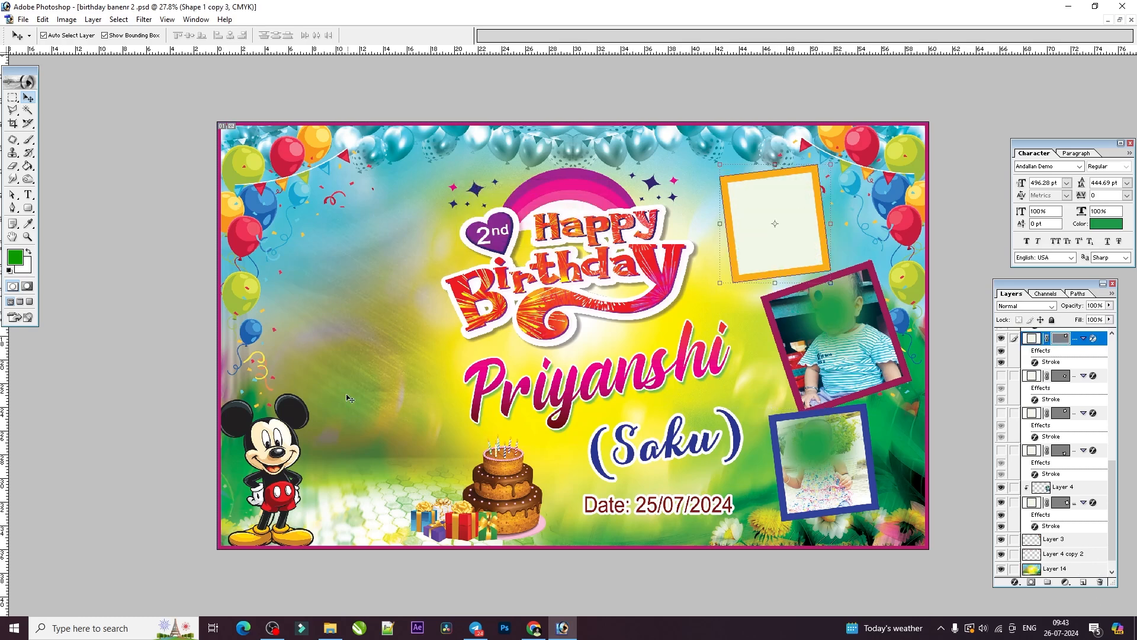
{"action": "left_click", "coordinate": [266, 441]}
{"action": "left_click_drag", "start_coordinate": [265, 439], "coordinate": [265, 406]}
{"action": "key", "text": "ctrl+z"}
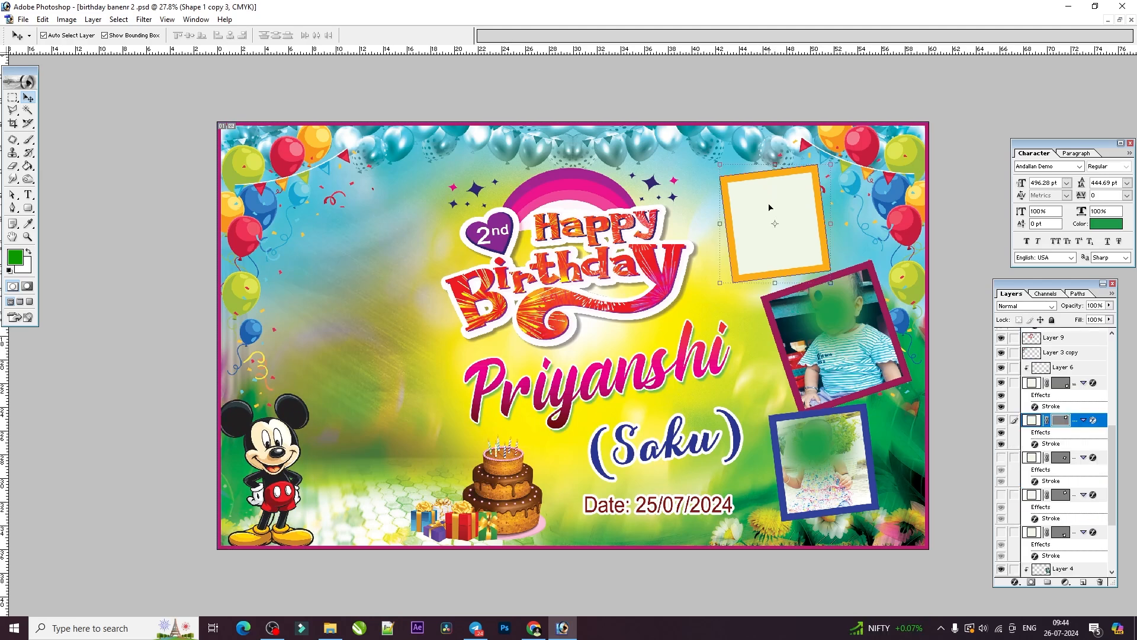
Step: Paste the copied photo, move it over the orange frame and resize it to cover the frame
{"action": "key", "text": "ctrl+v"}
{"action": "left_click_drag", "start_coordinate": [602, 343], "coordinate": [802, 264]}
{"action": "key", "text": "ctrl+t"}
{"action": "left_click_drag", "start_coordinate": [869, 373], "coordinate": [812, 292]}
{"action": "key", "text": "Return"}
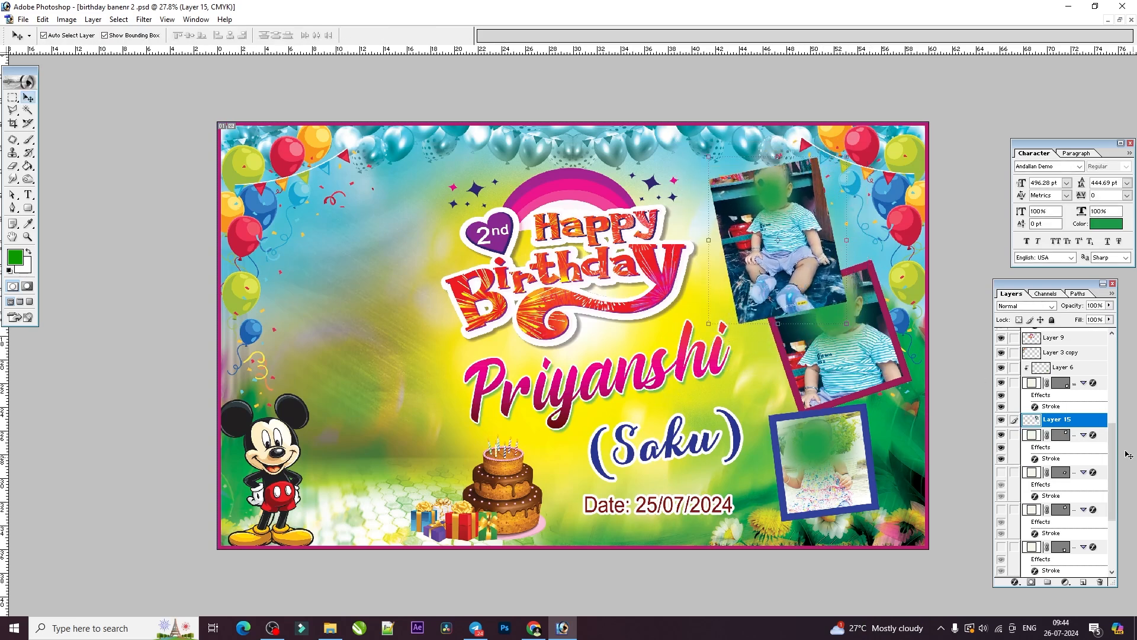
Step: Clip the pasted photo to the orange frame's shape
{"action": "left_click", "coordinate": [1074, 426], "text": "alt"}
{"action": "key", "text": "ctrl+z"}
{"action": "key", "text": "ctrl+alt+g"}
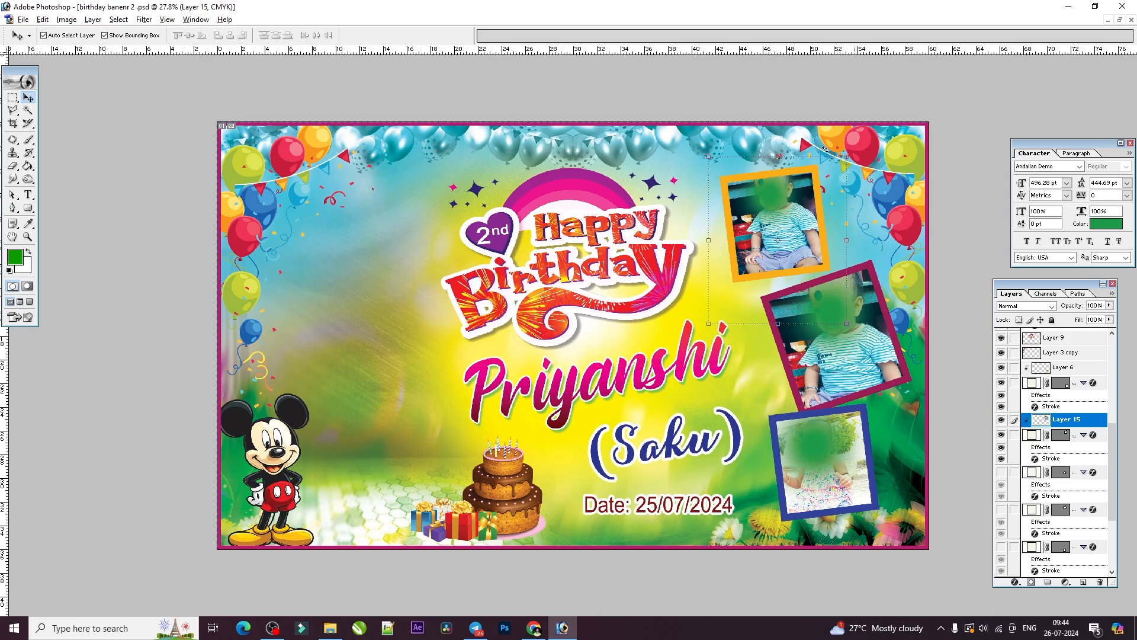
Step: Draw a green rectangle shape beside the Happy Birthday heading with the Rectangle Tool
{"action": "left_click", "coordinate": [28, 208]}
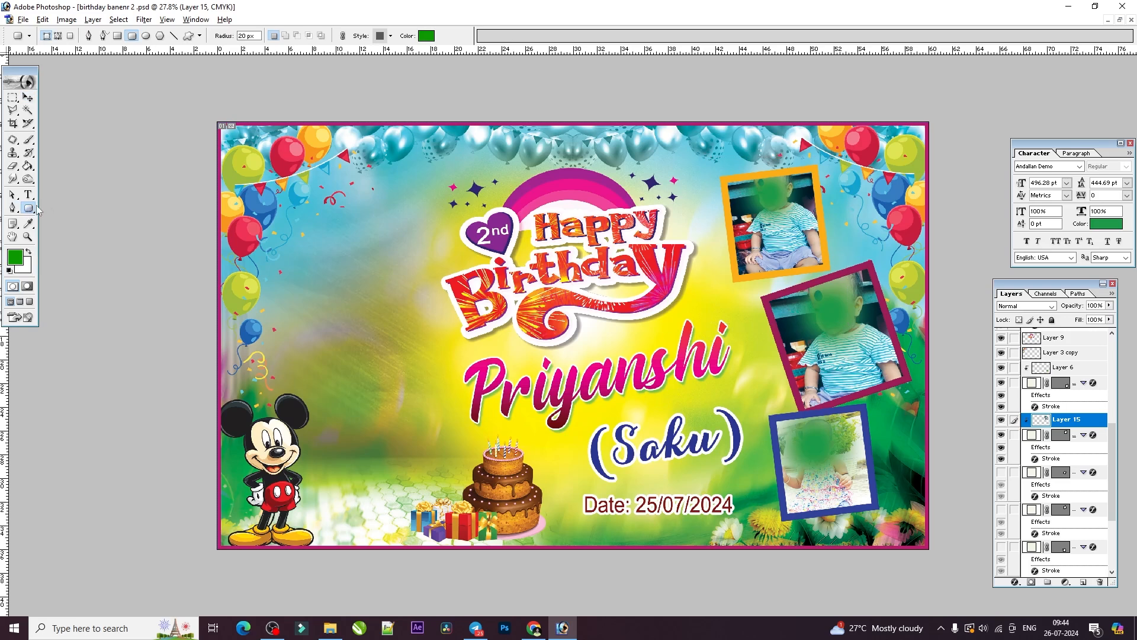
{"action": "left_click", "coordinate": [32, 207]}
{"action": "left_click", "coordinate": [34, 211]}
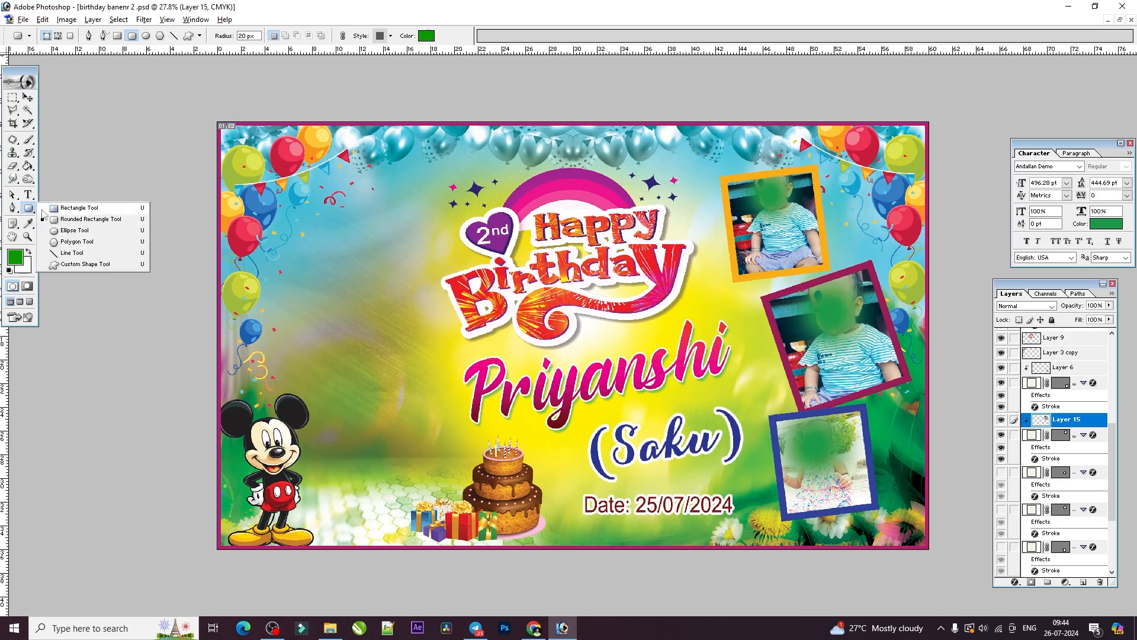
{"action": "left_click", "coordinate": [60, 207]}
{"action": "mouse_move", "coordinate": [332, 225]}
{"action": "left_mouse_down"}
{"action": "mouse_move", "coordinate": [427, 367]}
{"action": "mouse_move", "coordinate": [445, 362]}
{"action": "mouse_move", "coordinate": [442, 349]}
{"action": "left_mouse_up"}
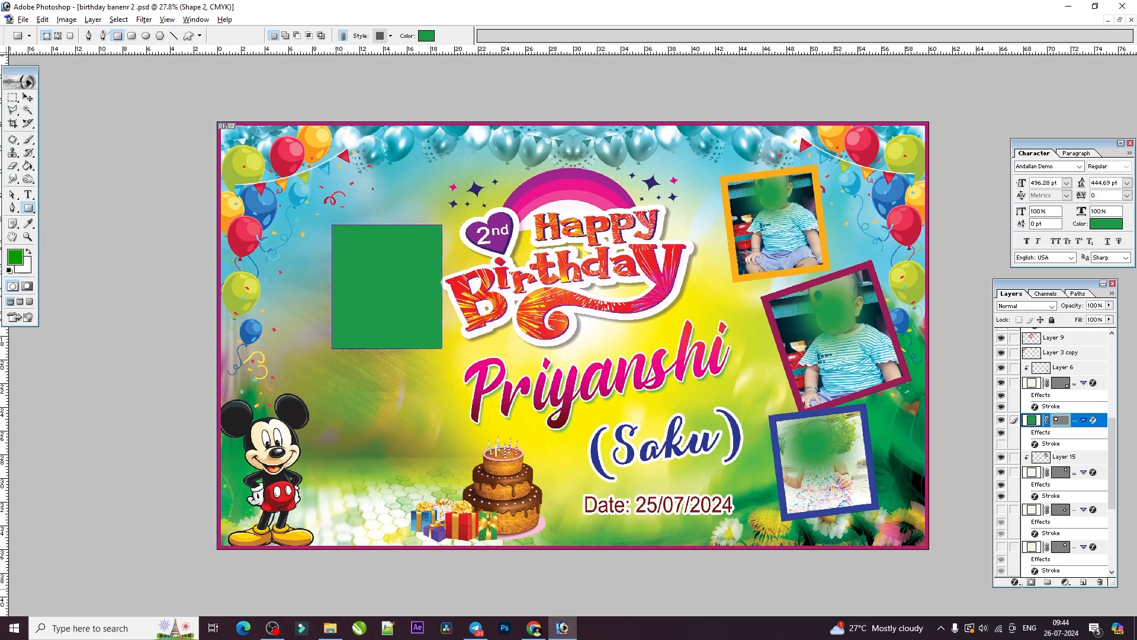
Step: Apply a Stroke effect to the green rectangle with position Inside and a size of 46 px
{"action": "left_click", "coordinate": [1015, 582]}
{"action": "left_click", "coordinate": [1037, 573]}
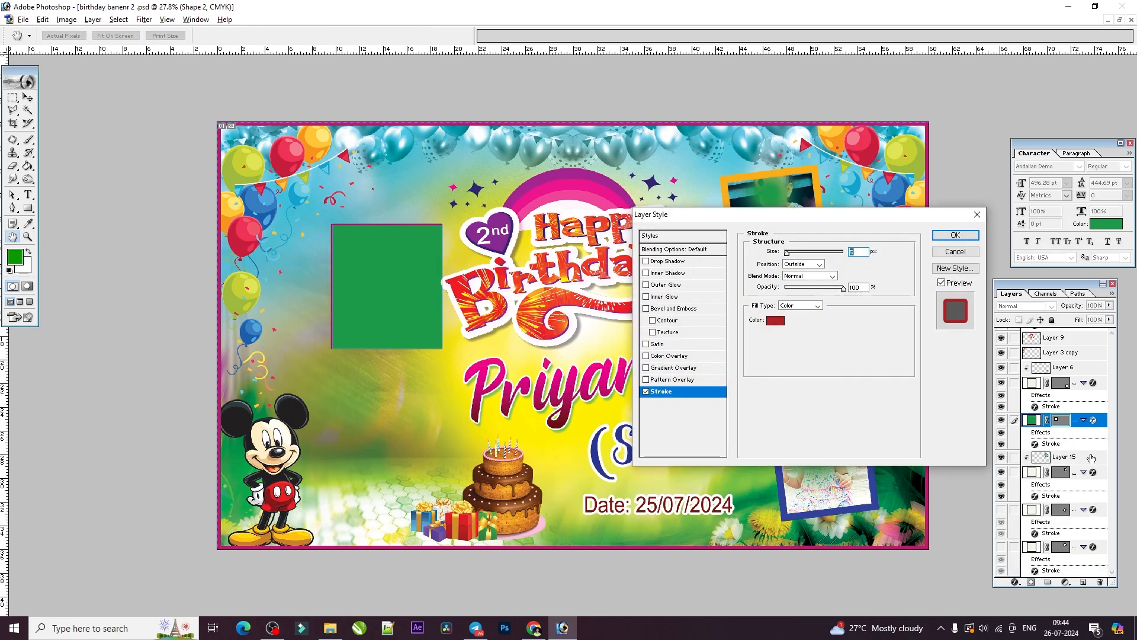
{"action": "type", "text": "5"}
{"action": "left_click", "coordinate": [802, 264]}
{"action": "left_click", "coordinate": [801, 281]}
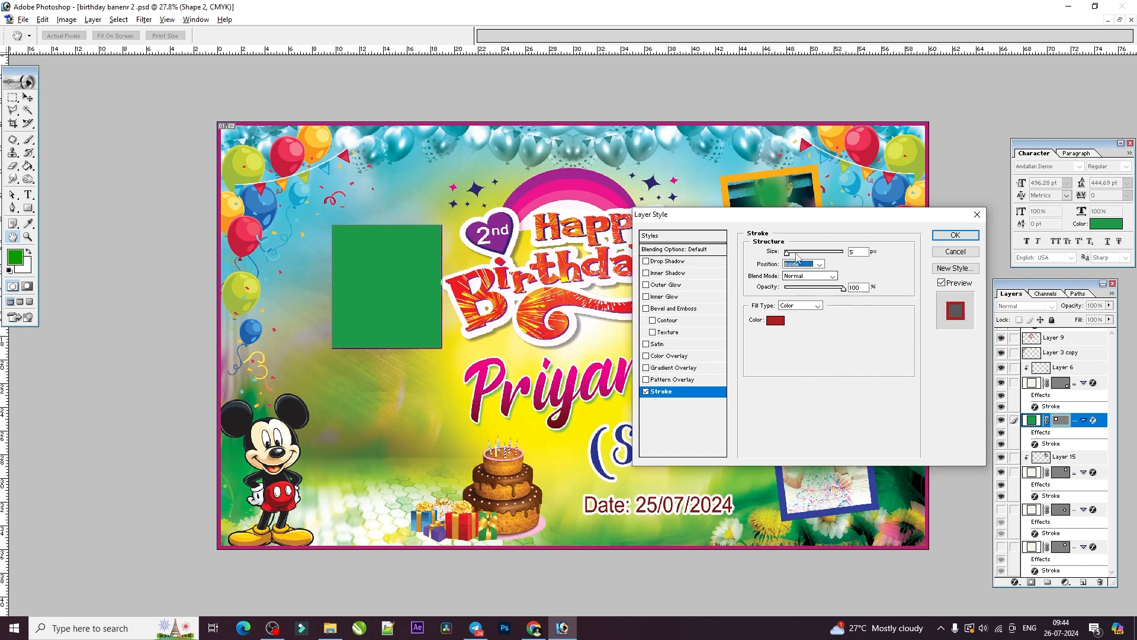
{"action": "left_click", "coordinate": [797, 253]}
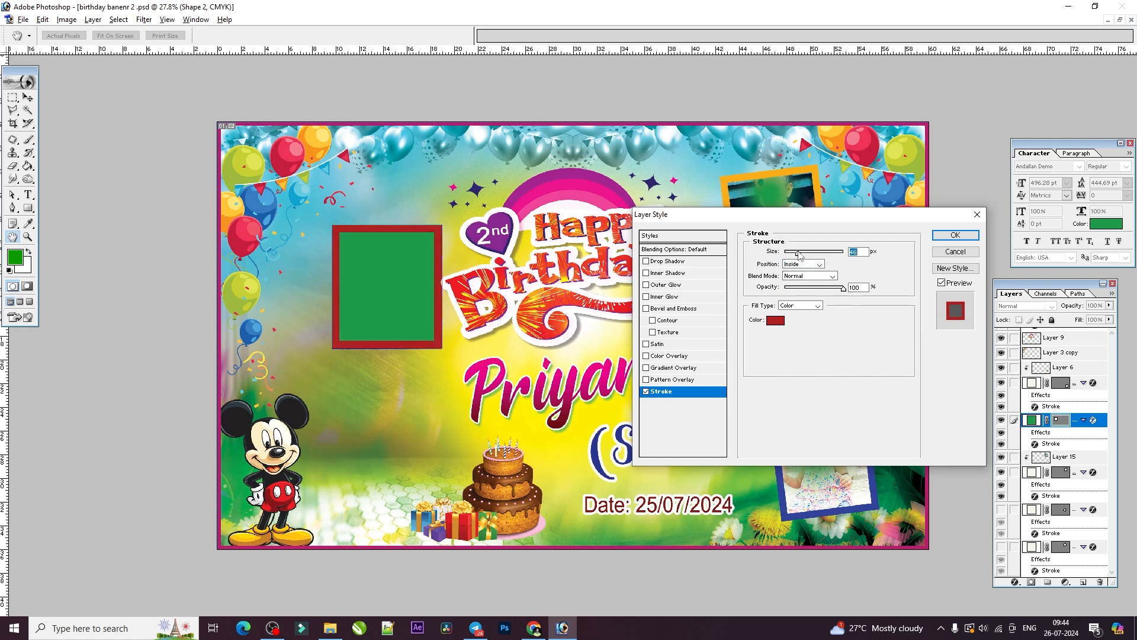
Step: Try white (FFFFFF) as the stroke colour and discard it together with the stroke settings and the green rectangle
{"action": "left_click", "coordinate": [775, 320]}
{"action": "left_click", "coordinate": [529, 398]}
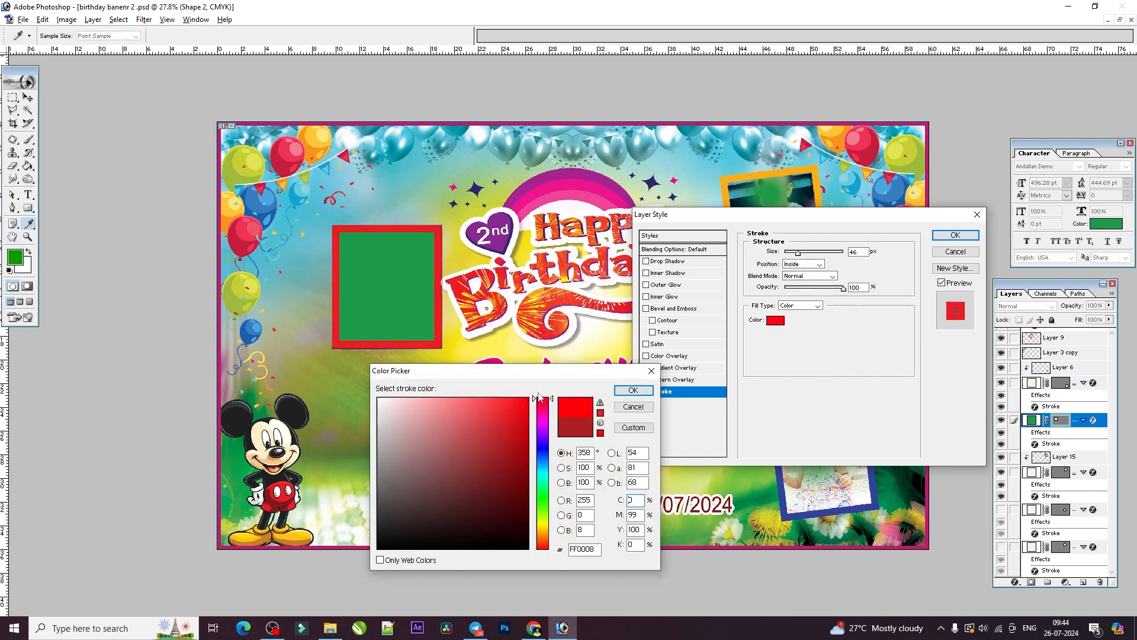
{"action": "left_click_drag", "start_coordinate": [544, 477], "coordinate": [544, 495]}
{"action": "left_click", "coordinate": [379, 399]}
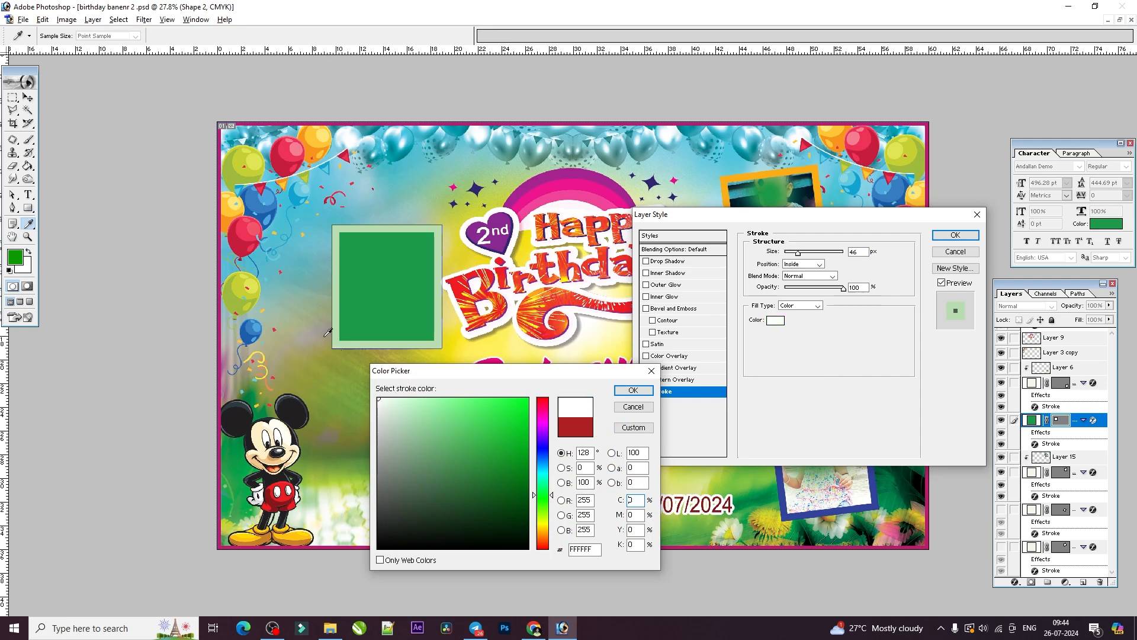
{"action": "left_click", "coordinate": [650, 372]}
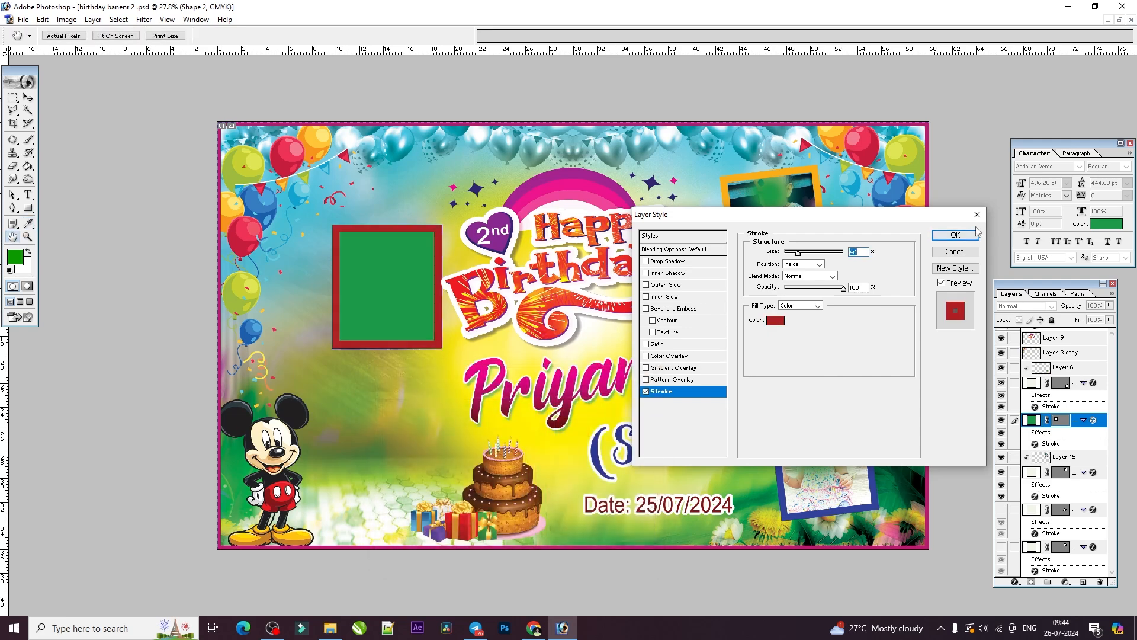
{"action": "left_click", "coordinate": [955, 251]}
{"action": "key", "text": "Delete"}
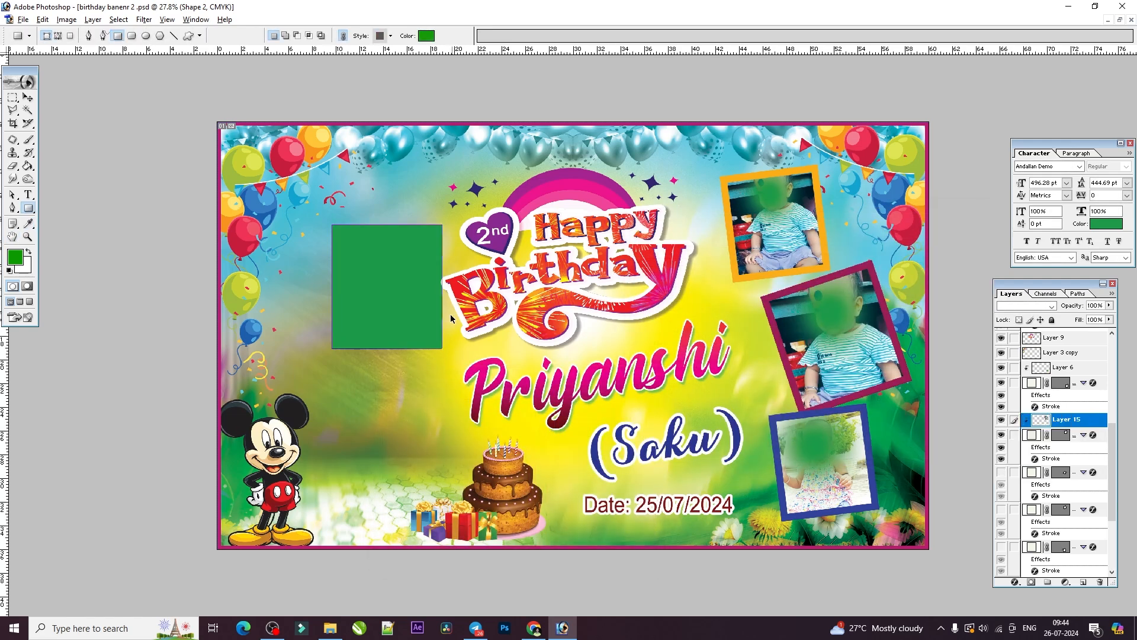
Step: Shift the photo inside the maroon frame slightly to the left with the Move tool
{"action": "left_click", "coordinate": [28, 97]}
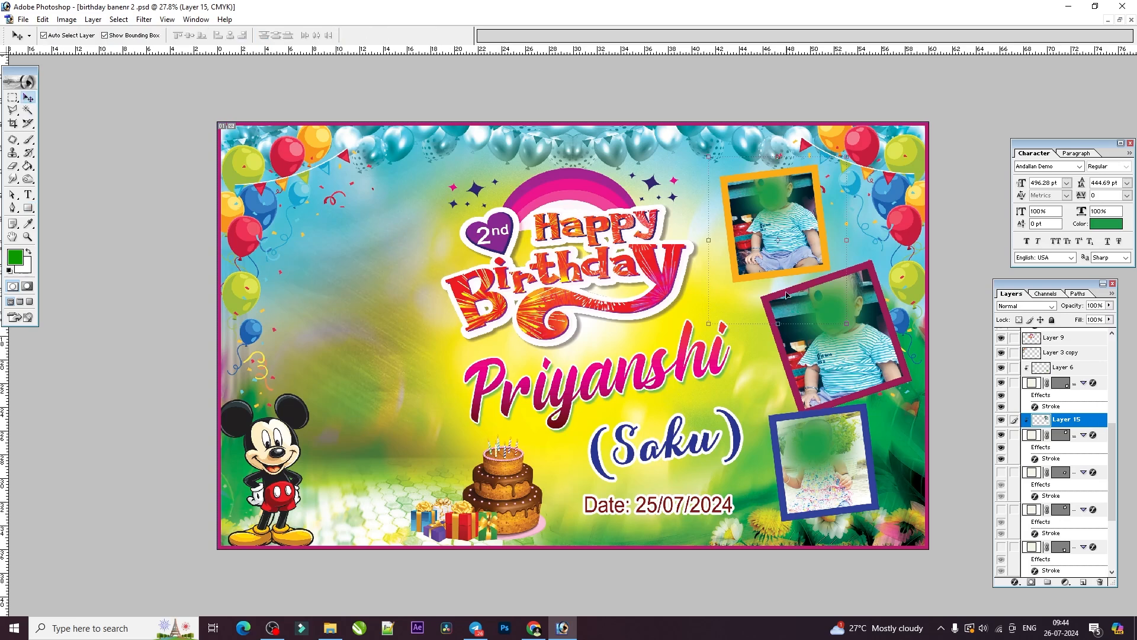
{"action": "left_click", "coordinate": [846, 361]}
{"action": "left_click_drag", "start_coordinate": [842, 373], "coordinate": [818, 370]}
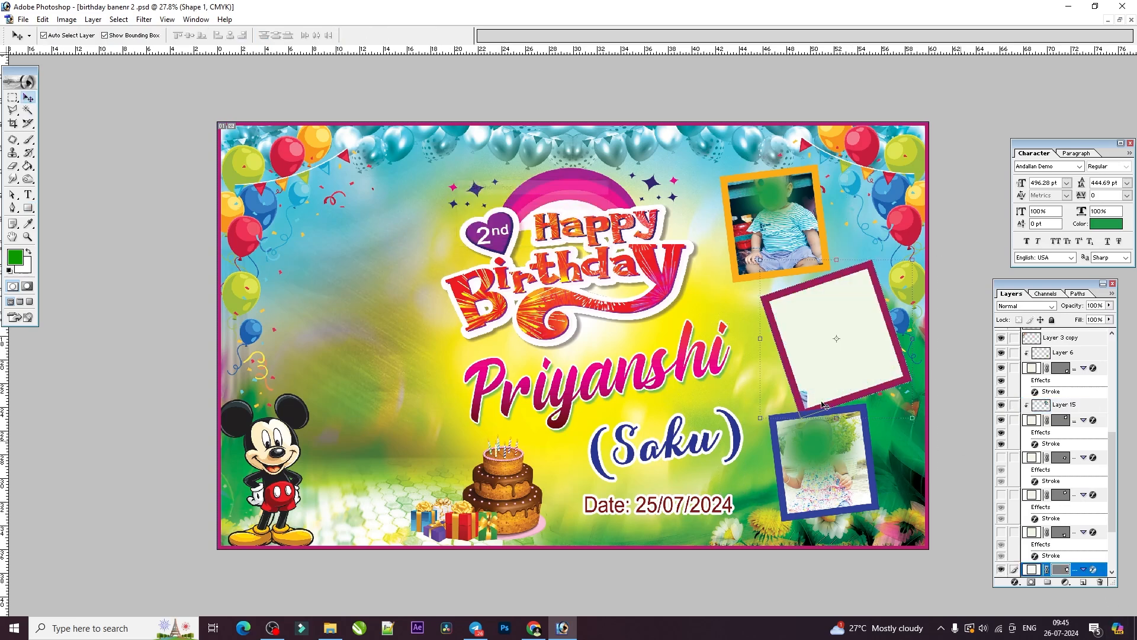
{"action": "key", "text": "Delete"}
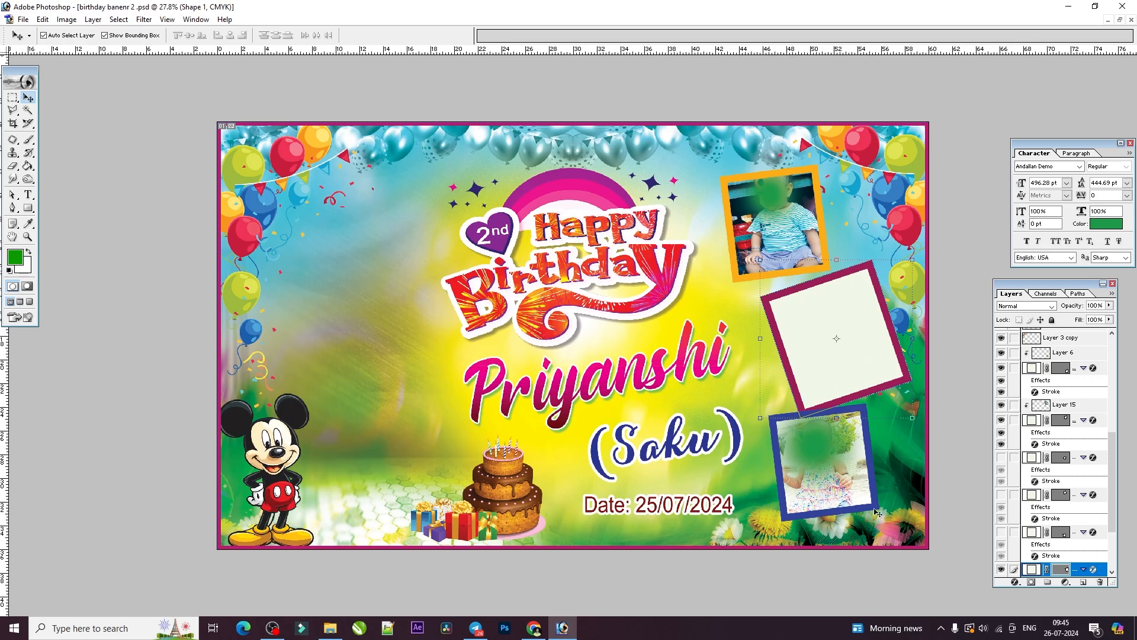
{"action": "left_click", "coordinate": [819, 490]}
{"action": "key", "text": "ctrl+z"}
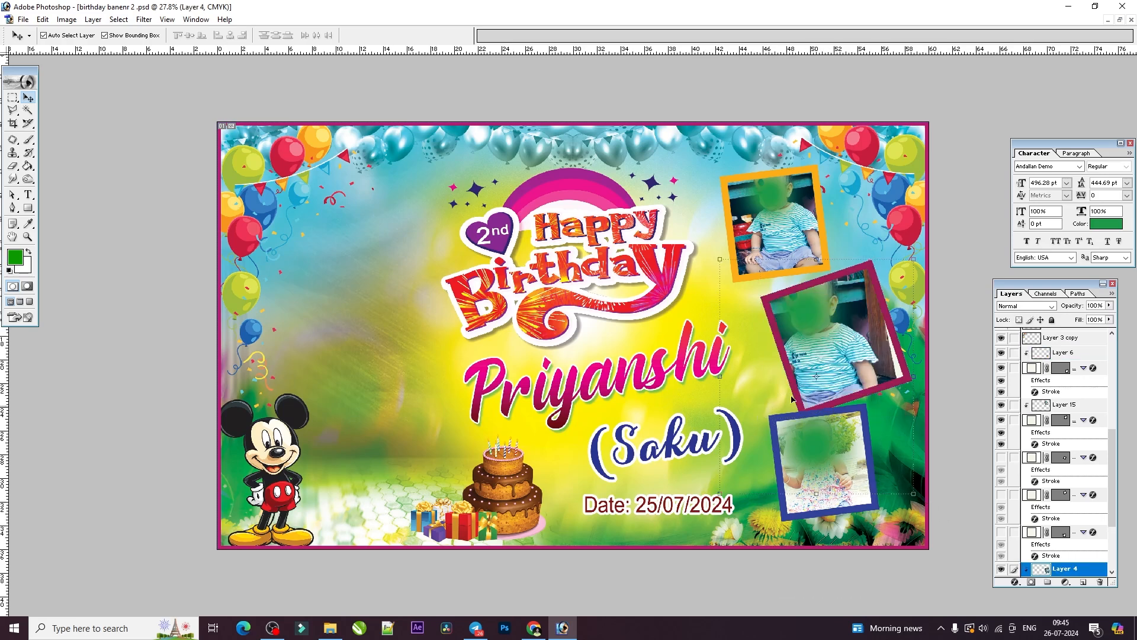
Step: Change the font of the large pink name text to SHREE-ENG-0024
{"action": "left_click", "coordinate": [622, 379]}
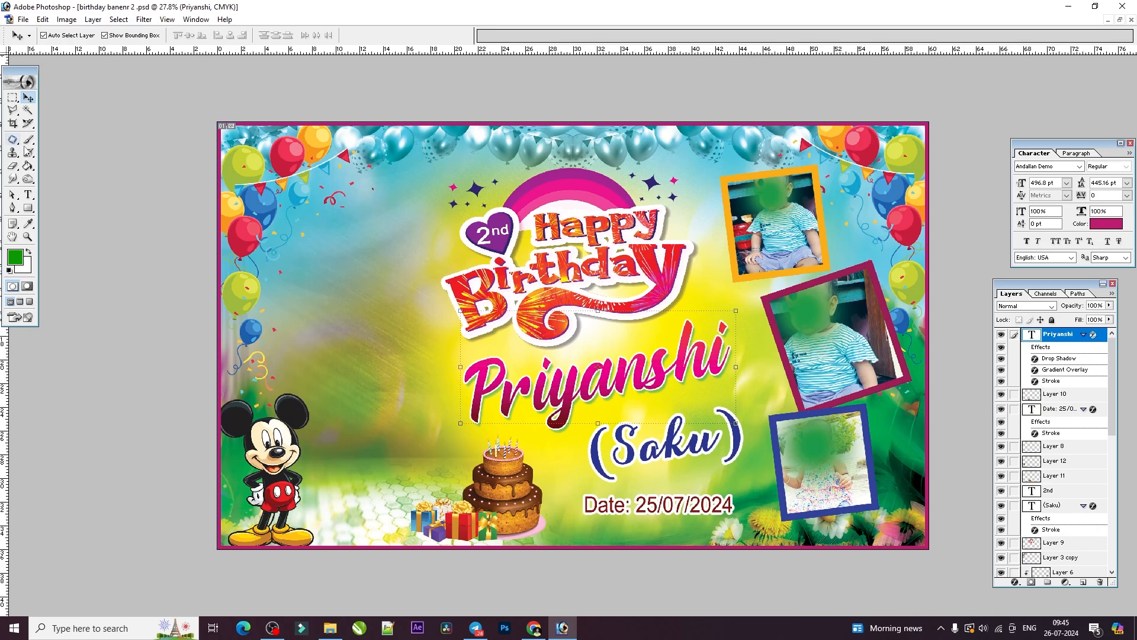
{"action": "left_click", "coordinate": [28, 194]}
{"action": "double_click", "coordinate": [531, 384]}
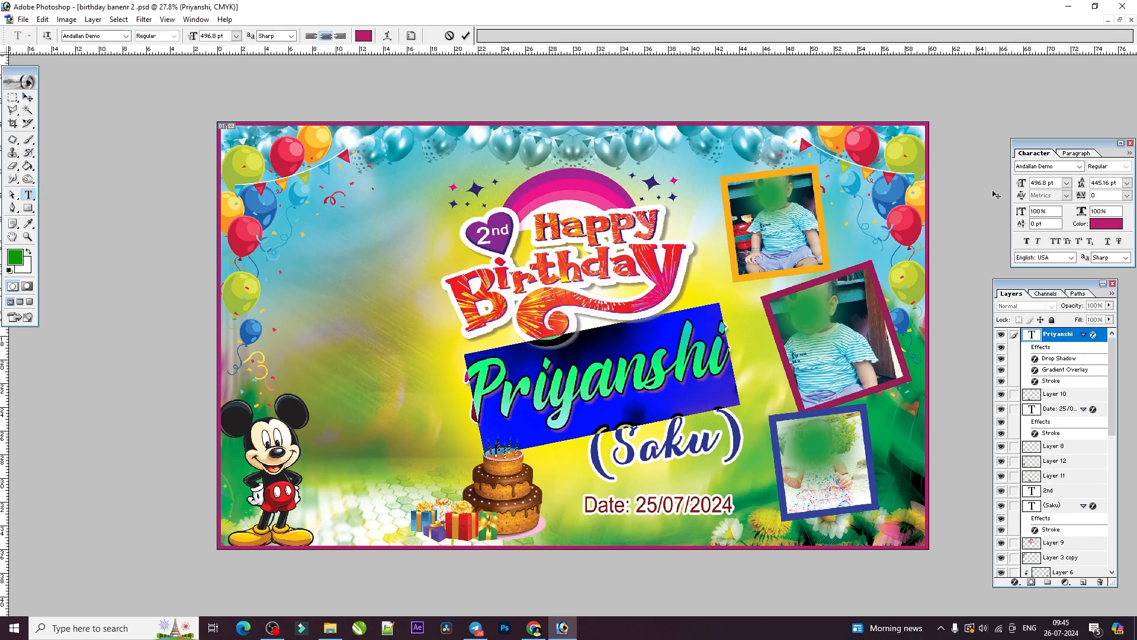
{"action": "left_click", "coordinate": [1041, 167]}
{"action": "type", "text": "SHREE-ENG-0024"}
{"action": "key", "text": "Return"}
{"action": "left_click", "coordinate": [28, 99]}
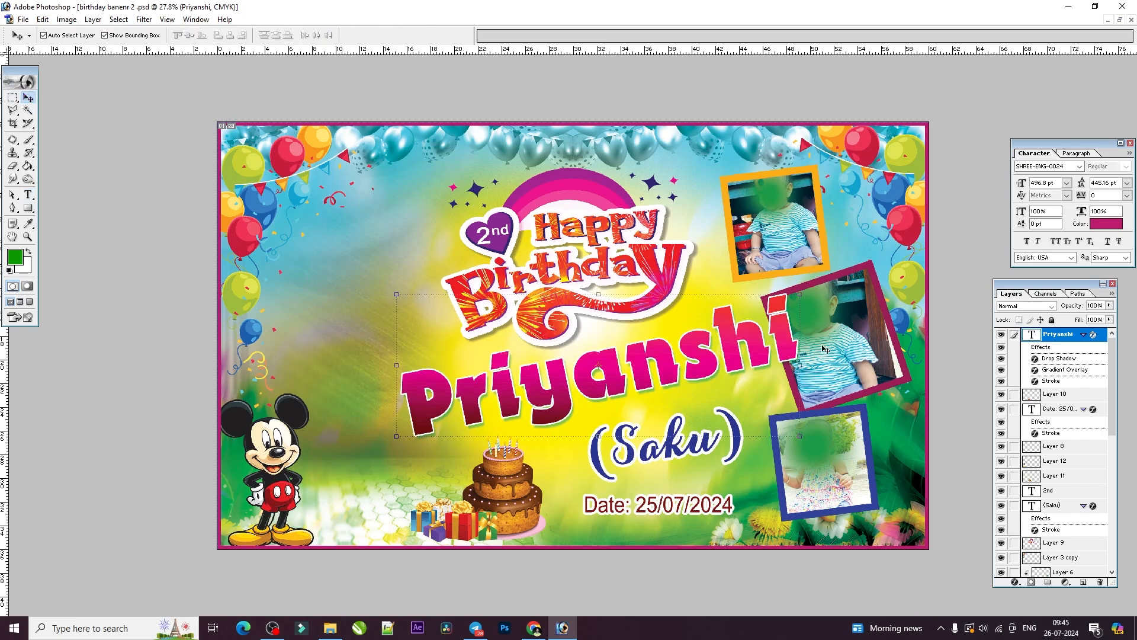
Step: Scale the pink name text down so it fits beside the maroon frame, and nudge it into place
{"action": "left_click_drag", "start_coordinate": [800, 437], "coordinate": [745, 424]}
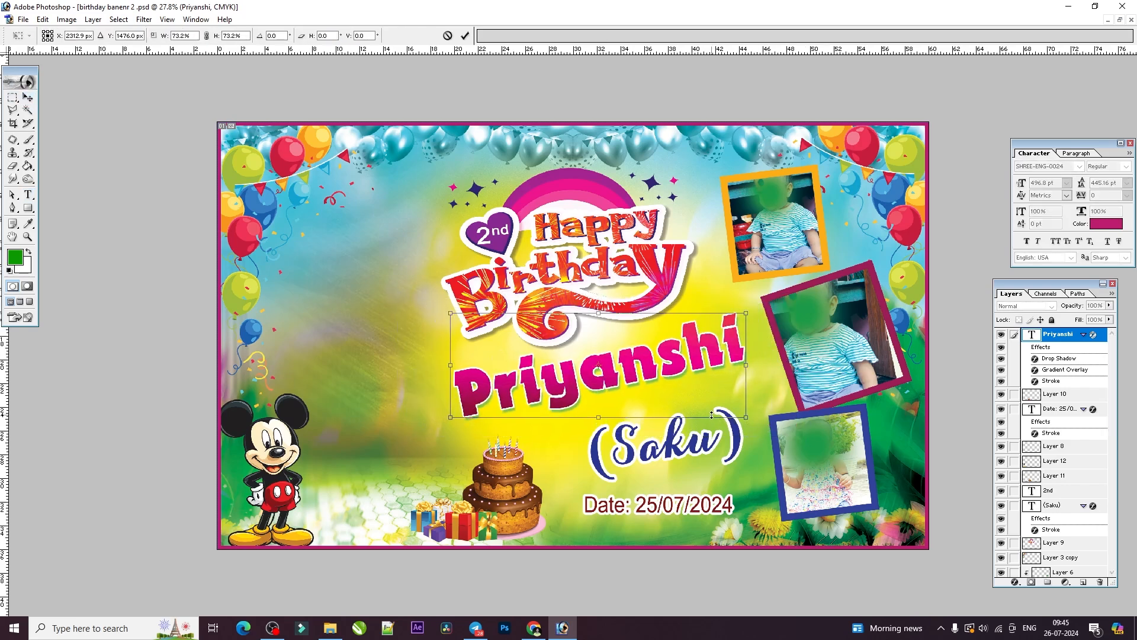
{"action": "key", "text": "Escape"}
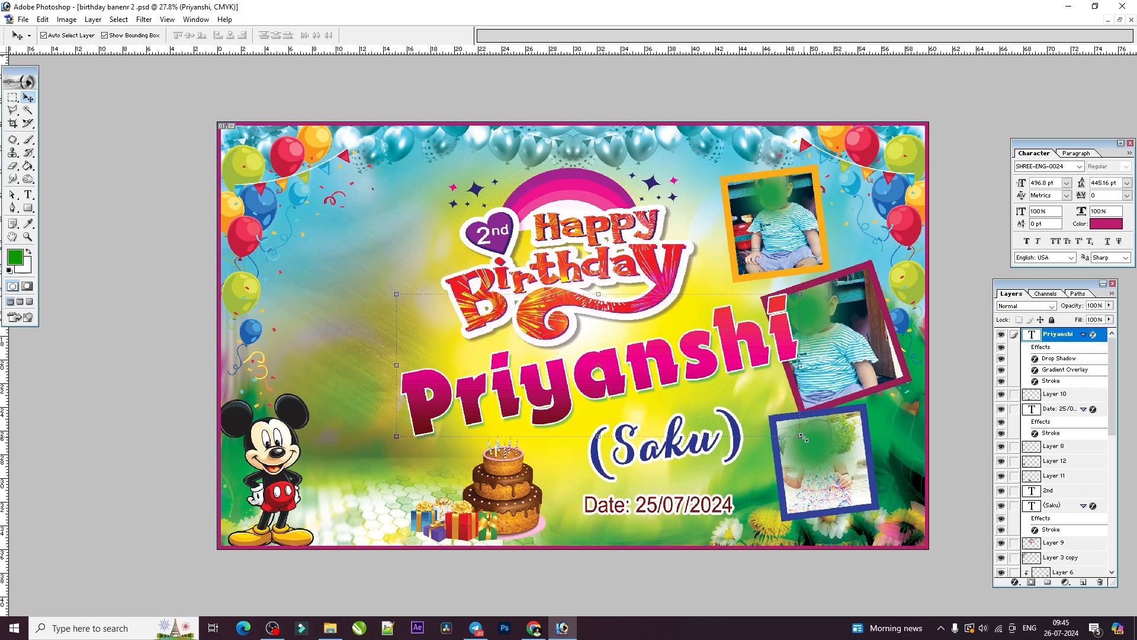
{"action": "left_click_drag", "start_coordinate": [801, 437], "coordinate": [734, 419]}
{"action": "mouse_move", "coordinate": [652, 412]}
{"action": "left_mouse_down"}
{"action": "mouse_move", "coordinate": [653, 431]}
{"action": "mouse_move", "coordinate": [656, 419]}
{"action": "left_mouse_up"}
{"action": "key", "text": "Return"}
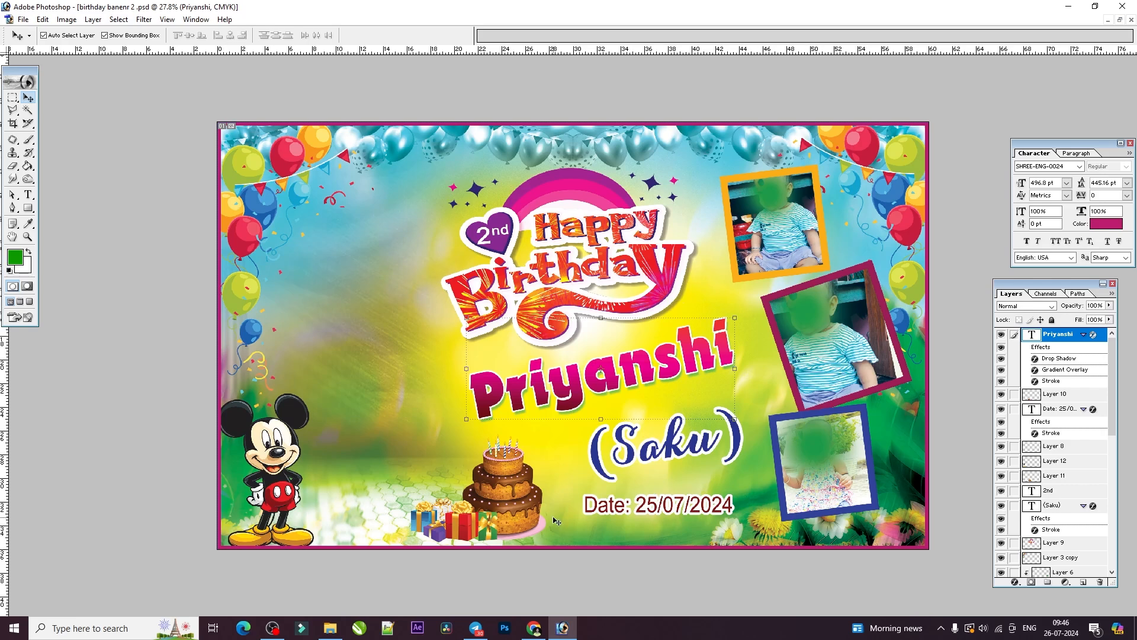
Step: Enlarge the birthday cake slightly and move it a little to the right
{"action": "left_click", "coordinate": [516, 498]}
{"action": "left_click", "coordinate": [554, 543]}
{"action": "left_click_drag", "start_coordinate": [517, 503], "coordinate": [535, 505]}
{"action": "key", "text": "Return"}
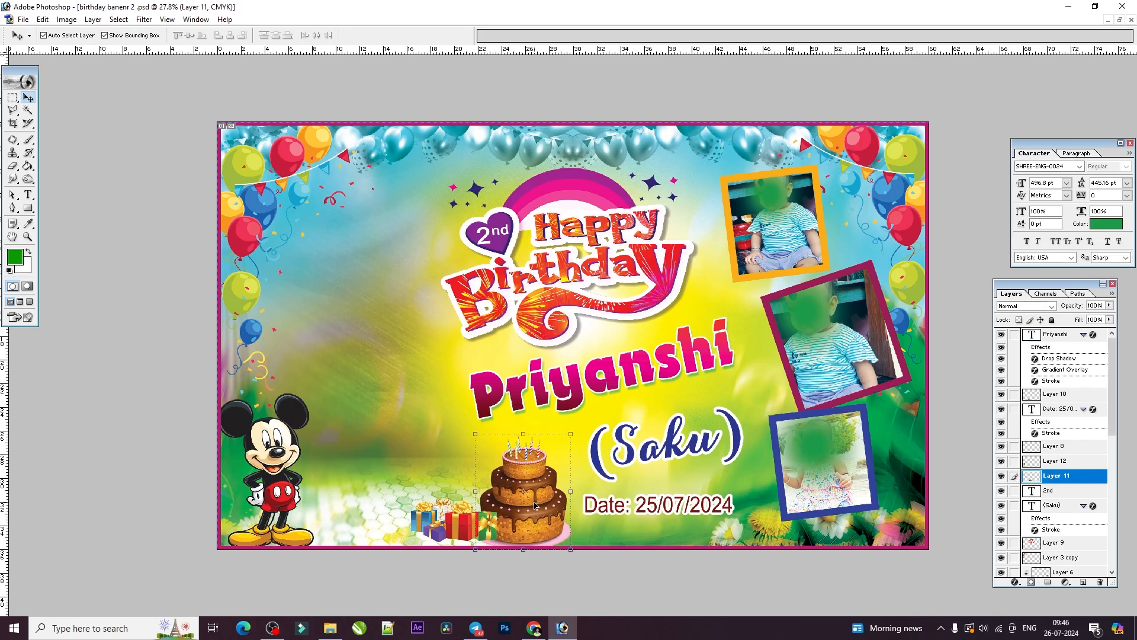